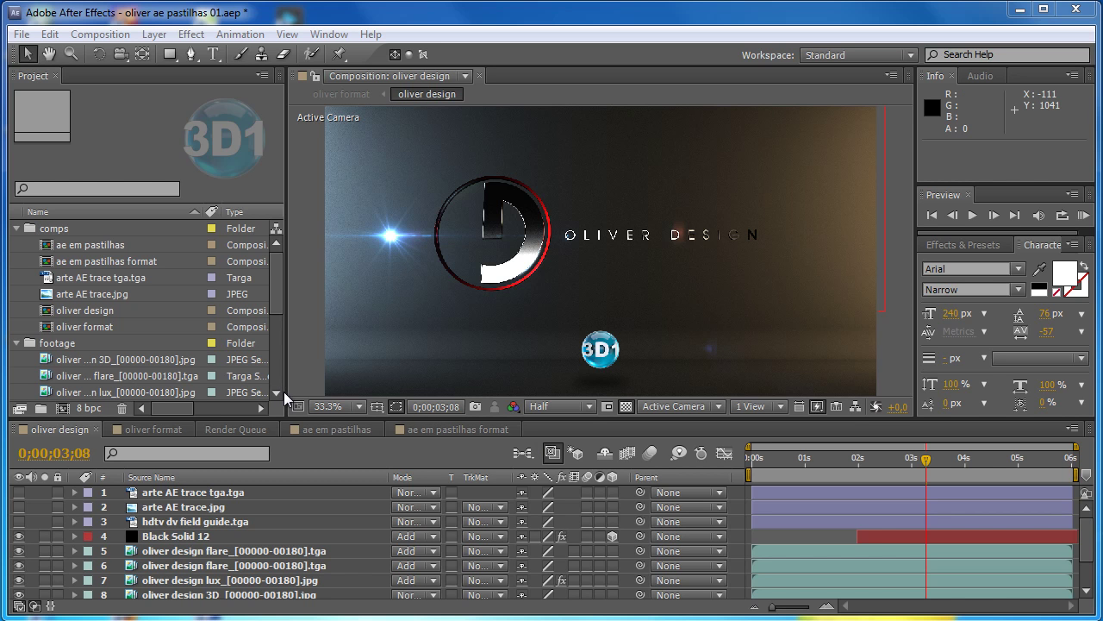
- Move the arte AE trace tga.tga and arte AE trace.jpg footage items into the images folder
click(98, 278)
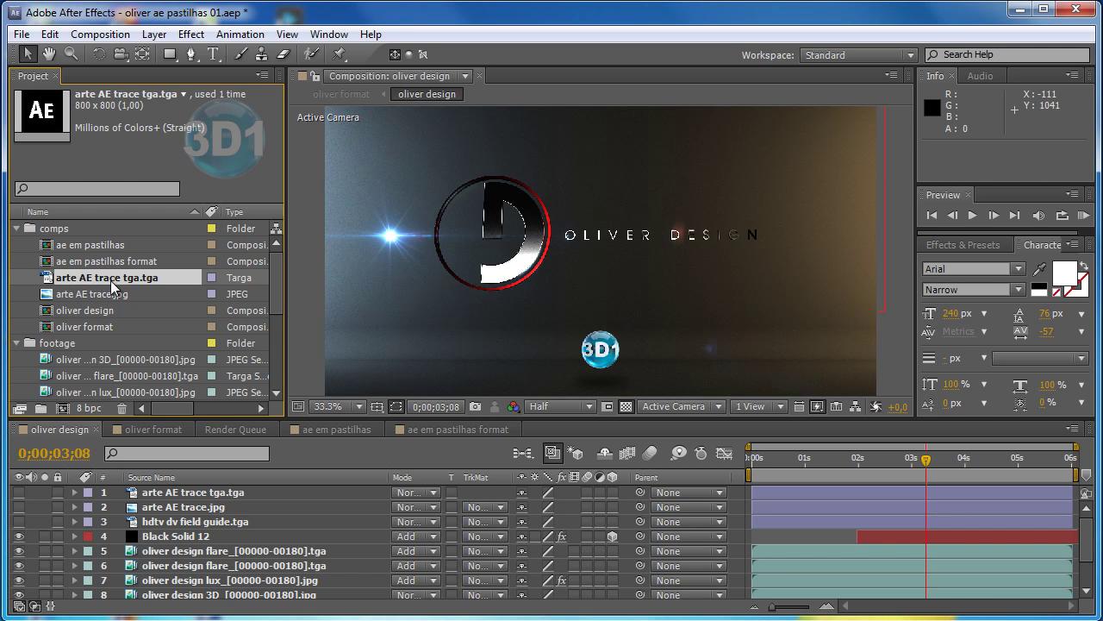
shift+click(162, 294)
drag(132, 279, 151, 394)
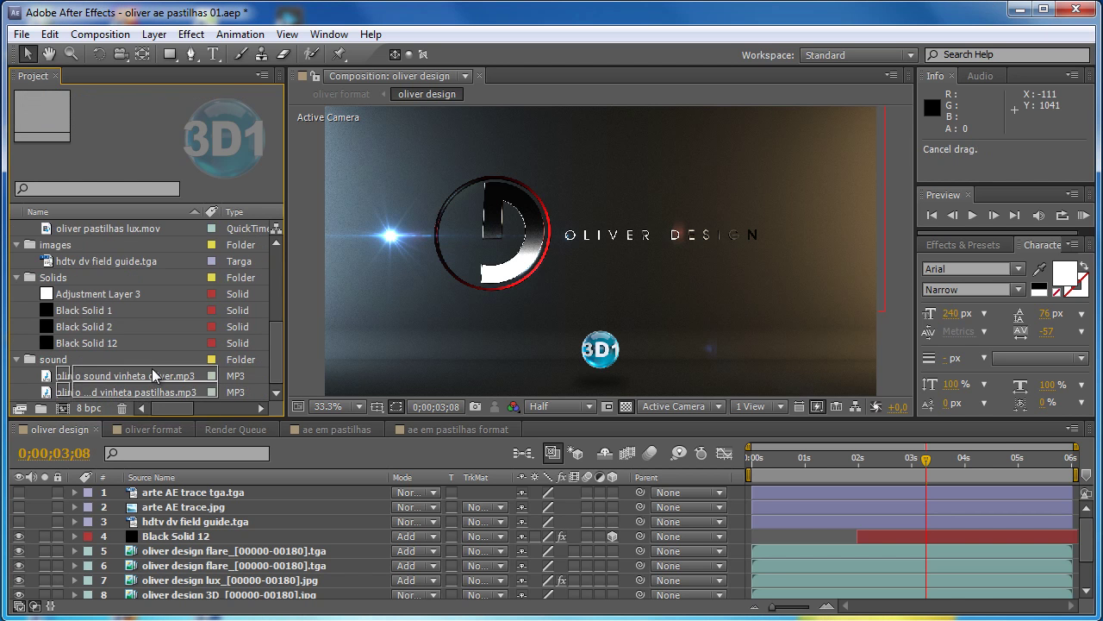
drag(151, 394, 141, 240)
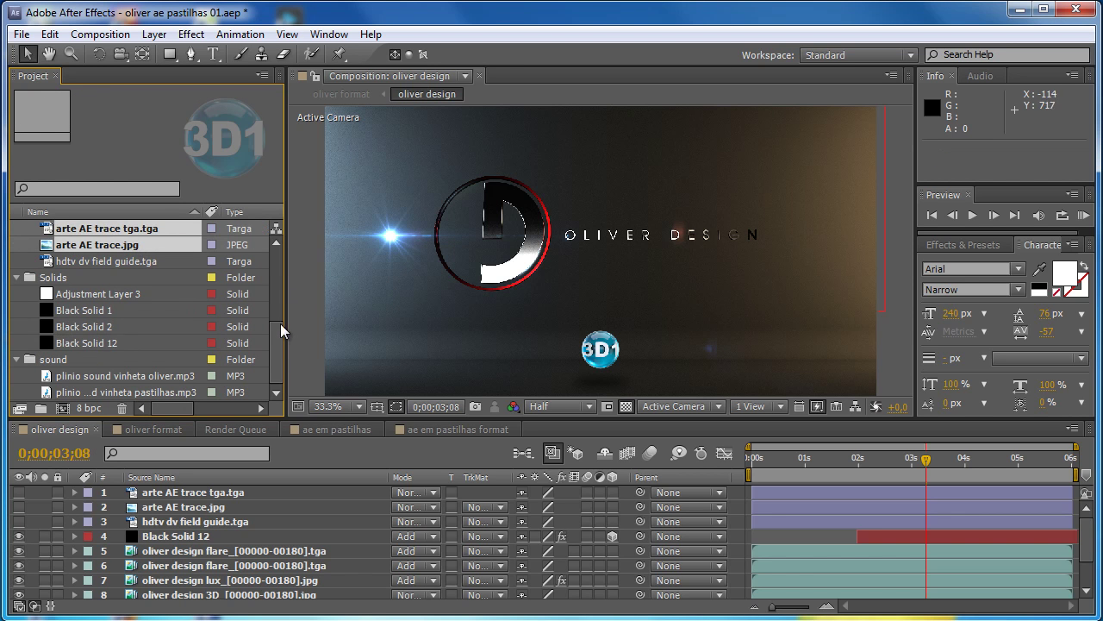
scroll(276, 334, up, 2)
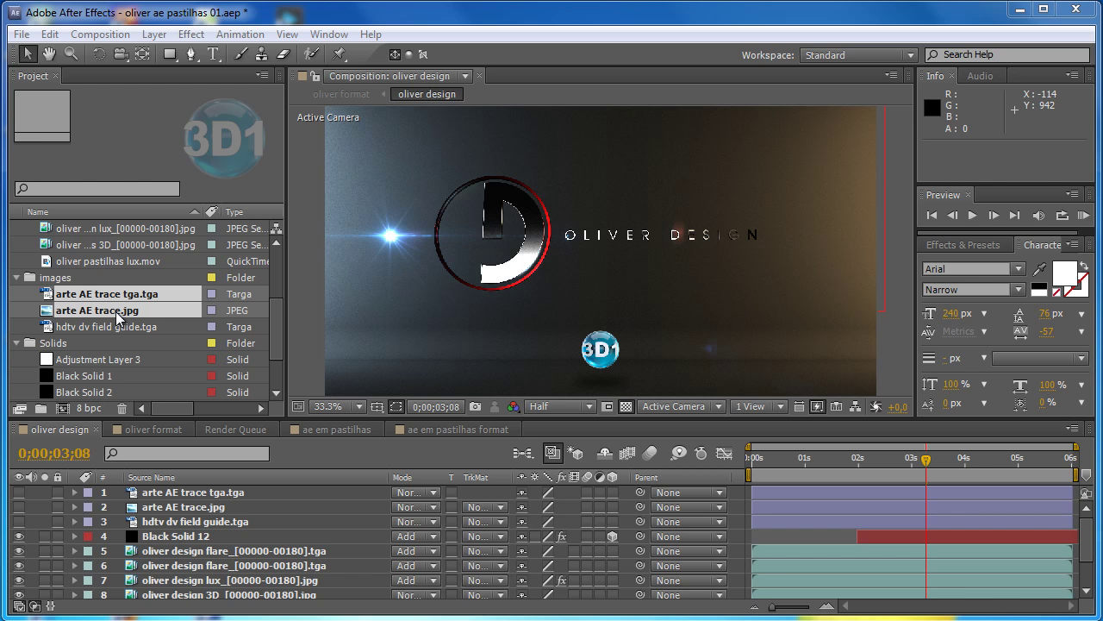
- Import arte AE trace png.png (800 x 800) into the images folder
click(62, 278)
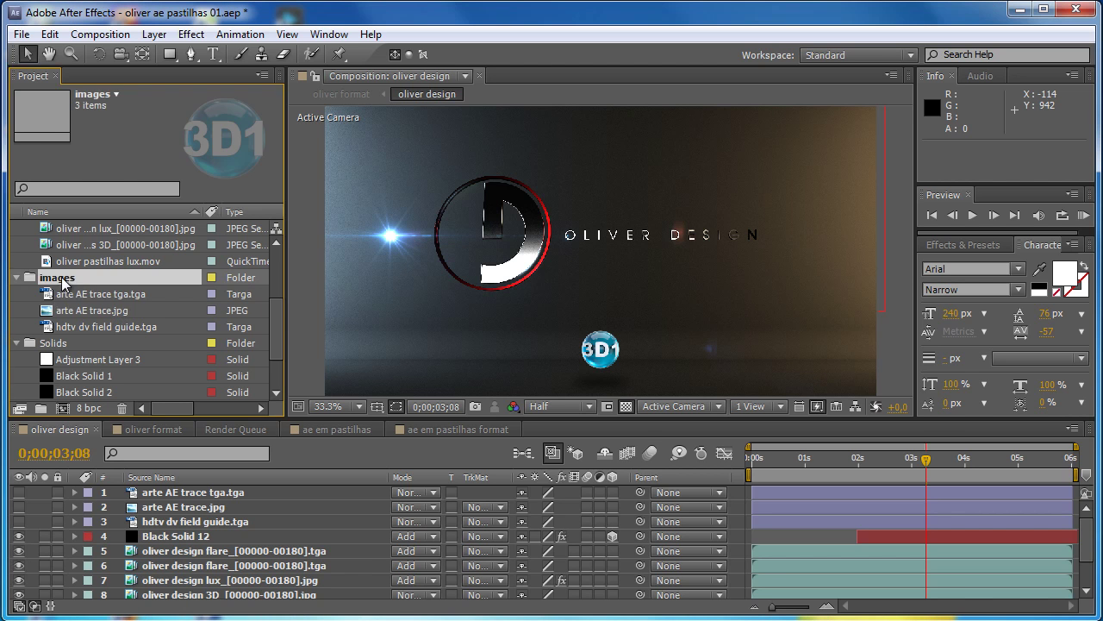
click(22, 35)
mouse_move(92, 317)
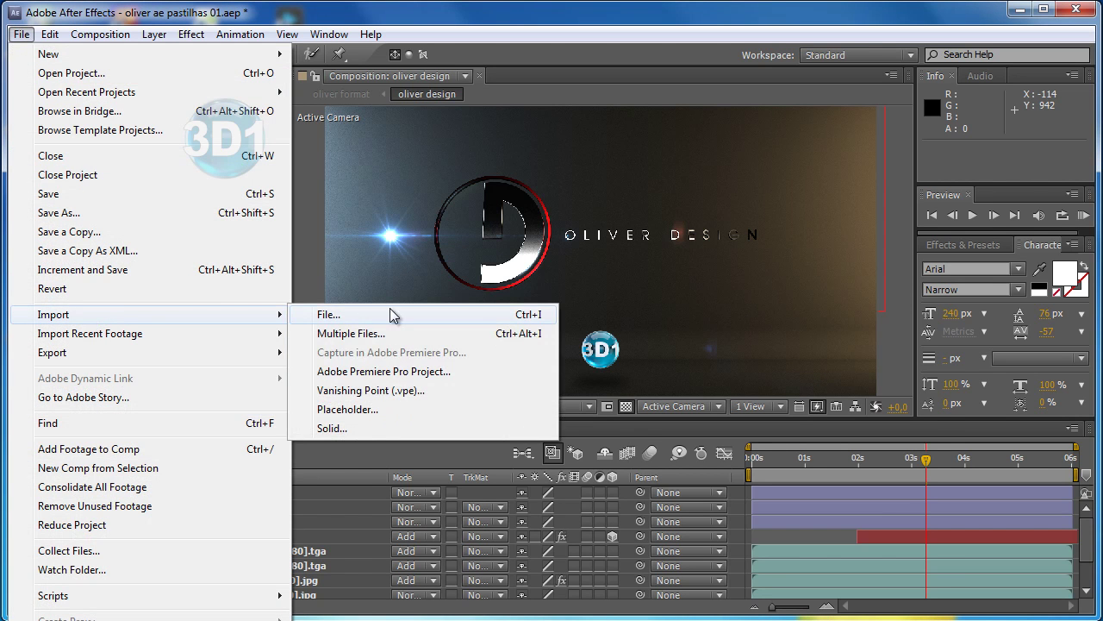
click(390, 311)
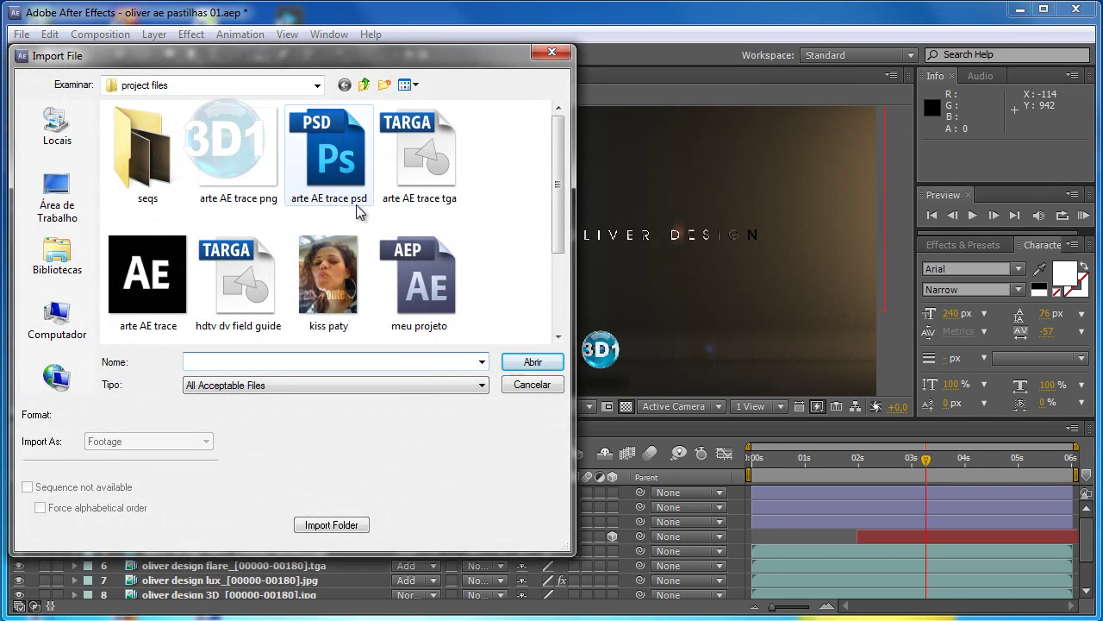
click(238, 155)
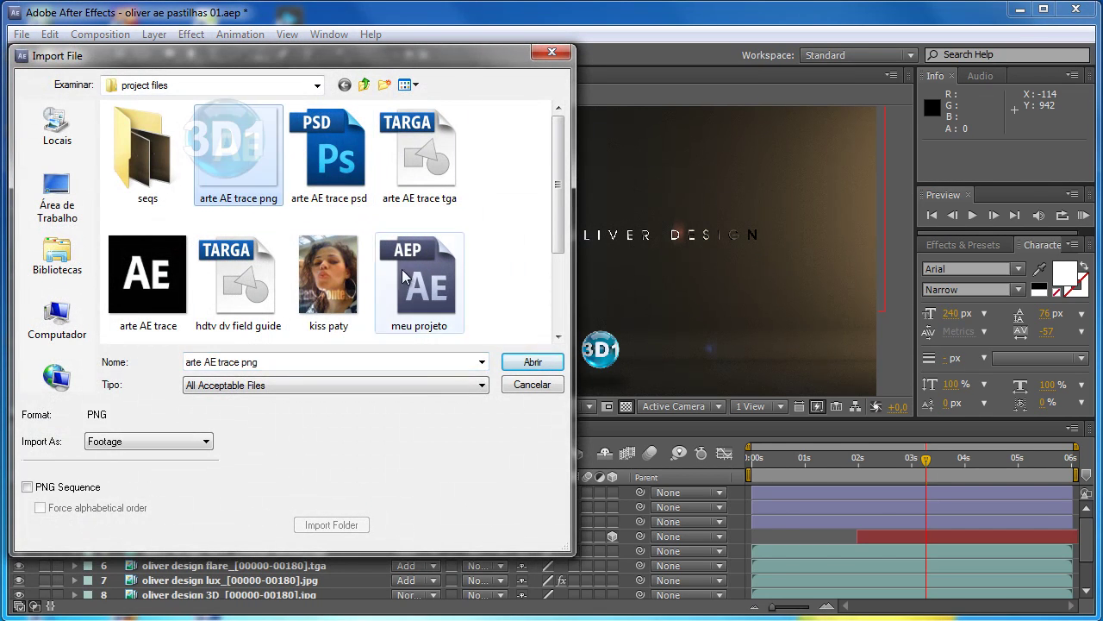
click(533, 362)
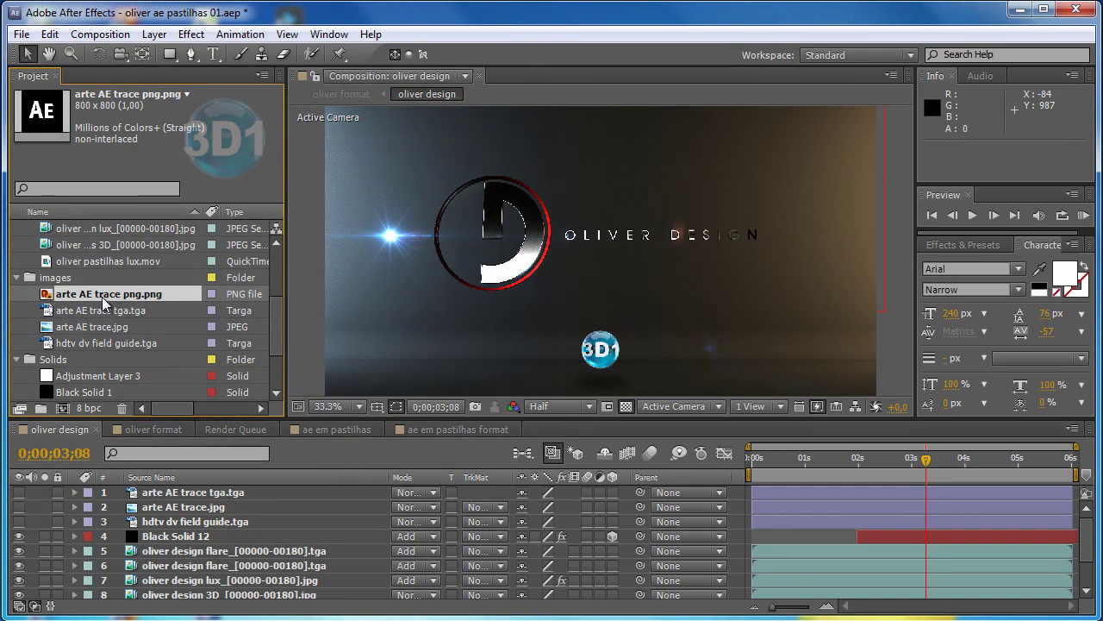
- Drag arte AE trace png.png into the oliver design timeline as layer 1
drag(105, 298, 103, 490)
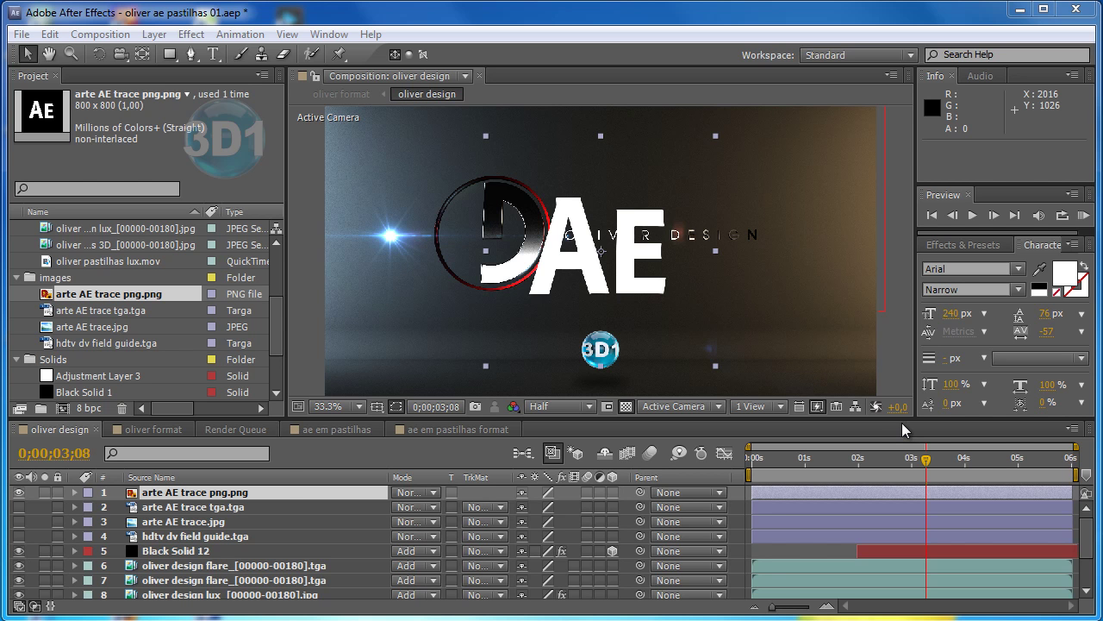
- Import arte AE trace psd as a Composition with Editable Layer Styles
click(22, 36)
mouse_move(130, 315)
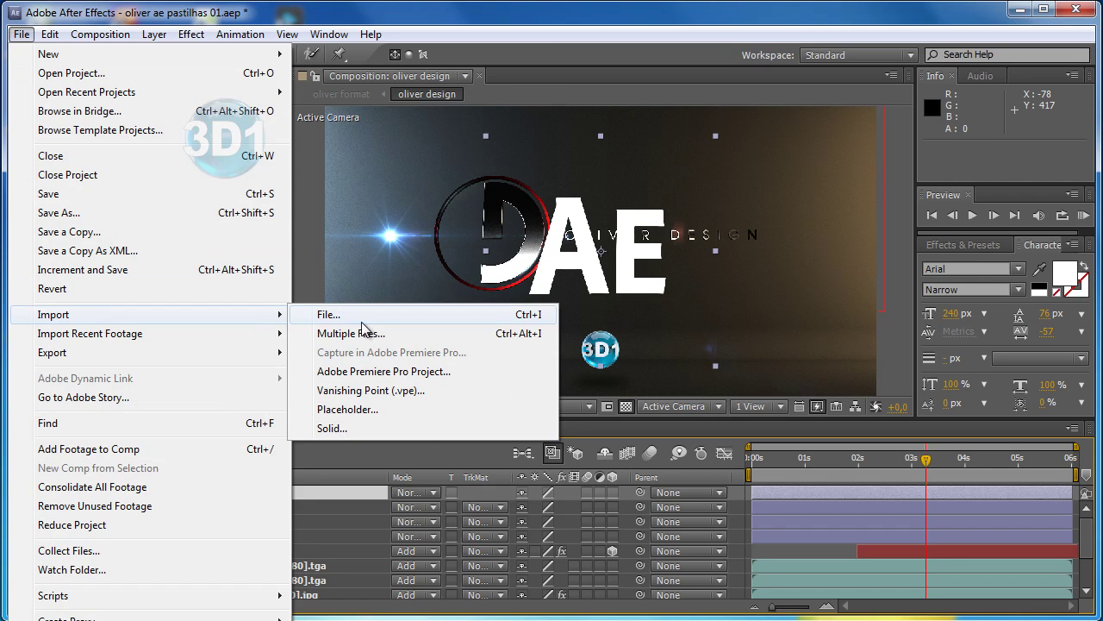
click(362, 321)
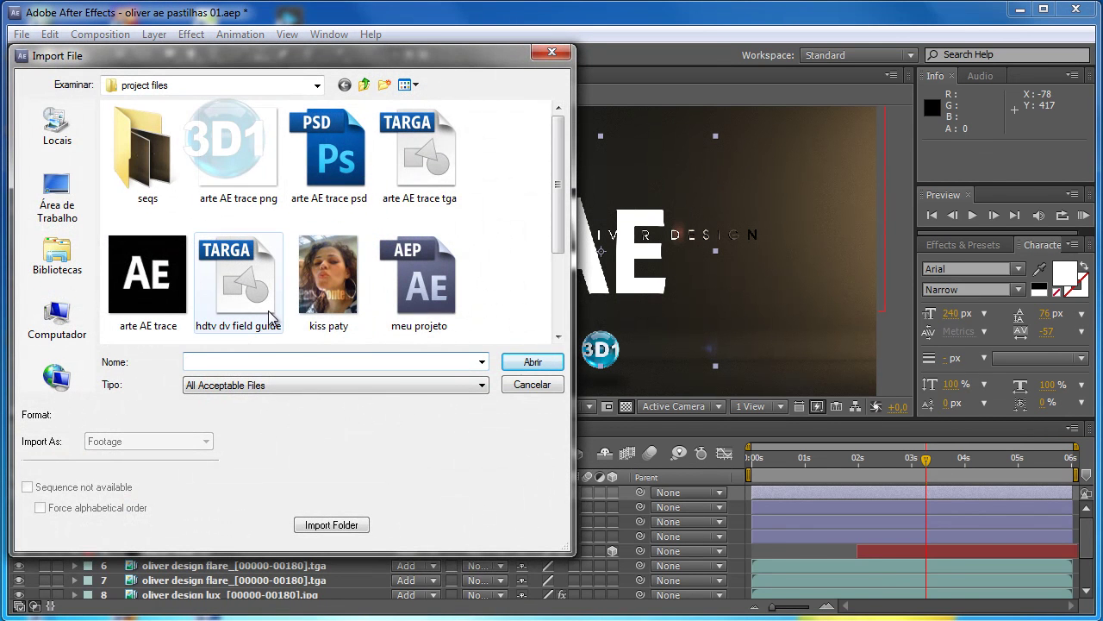
click(336, 156)
click(532, 362)
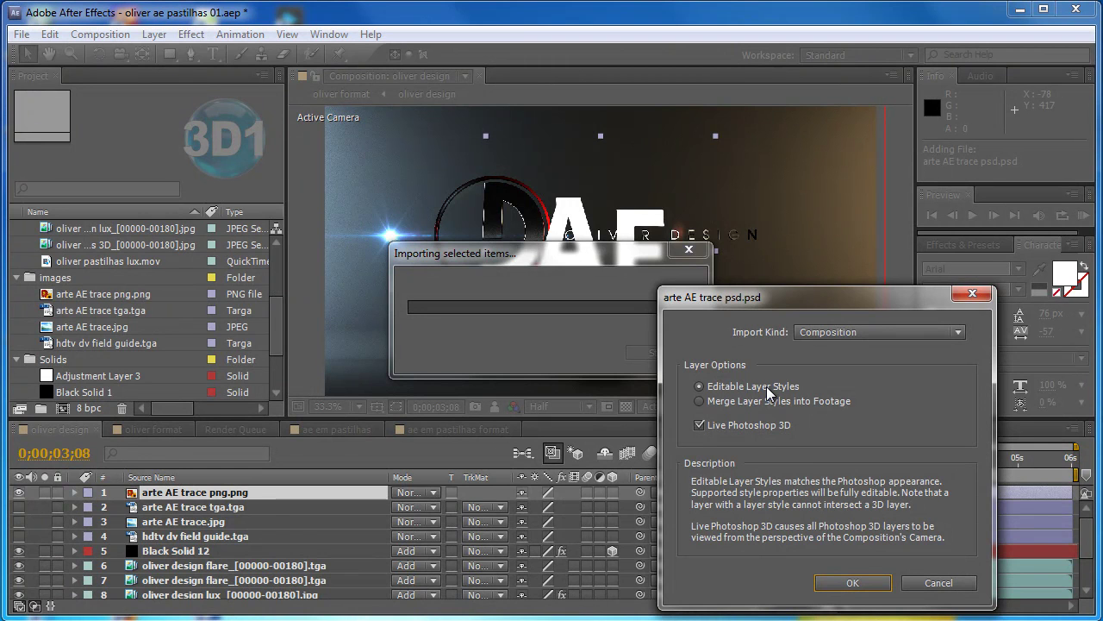
click(850, 583)
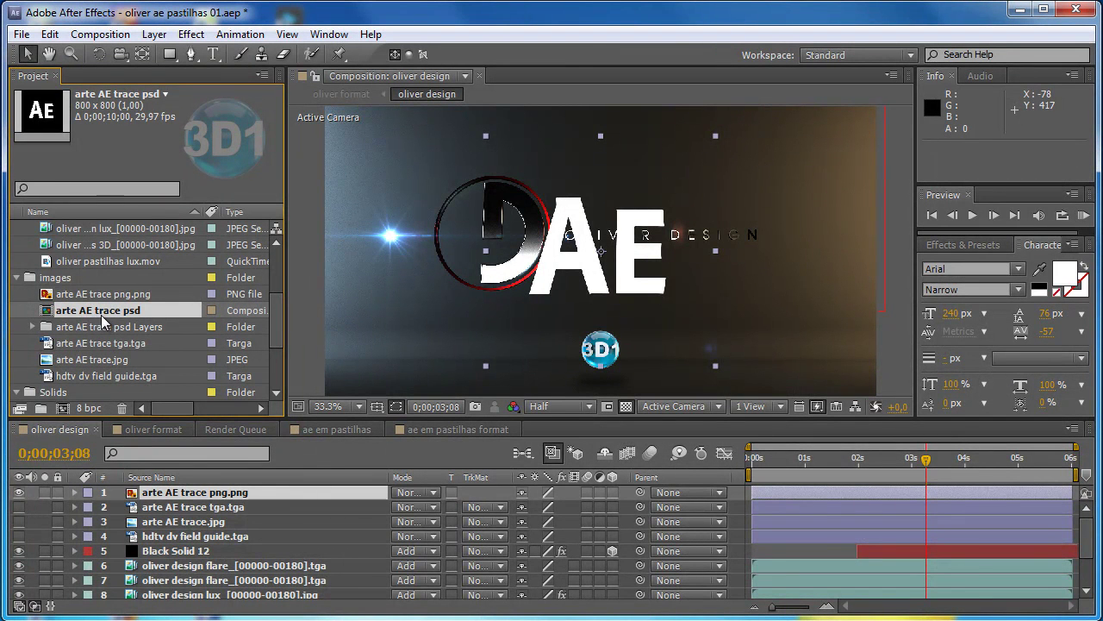
- Open the arte AE trace psd composition, inspect its single AE layer, then close it
double_click(93, 312)
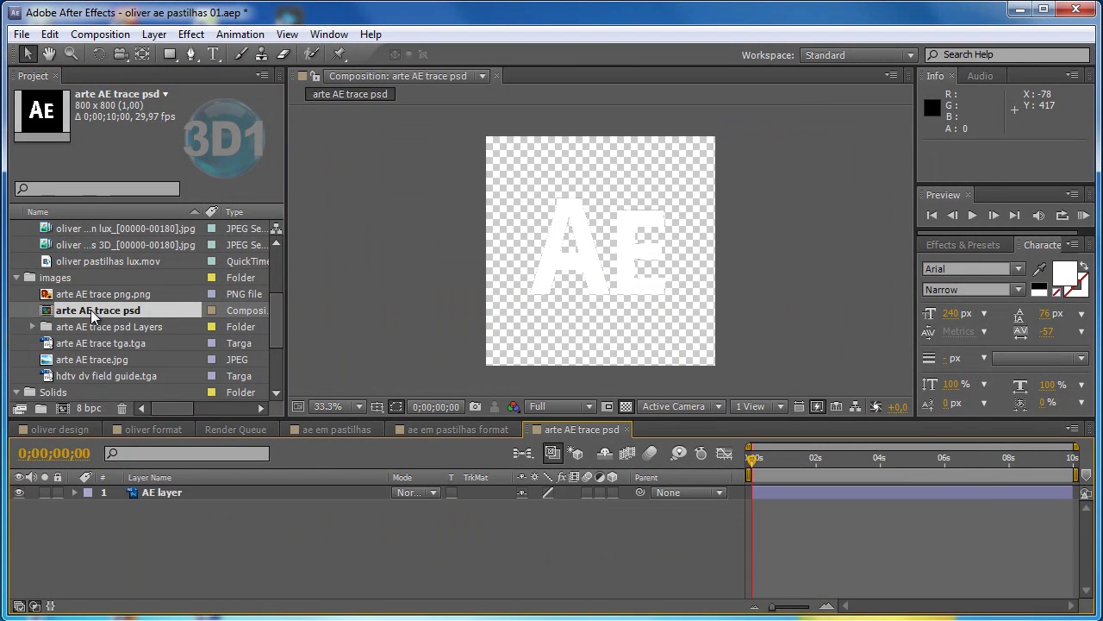
click(162, 495)
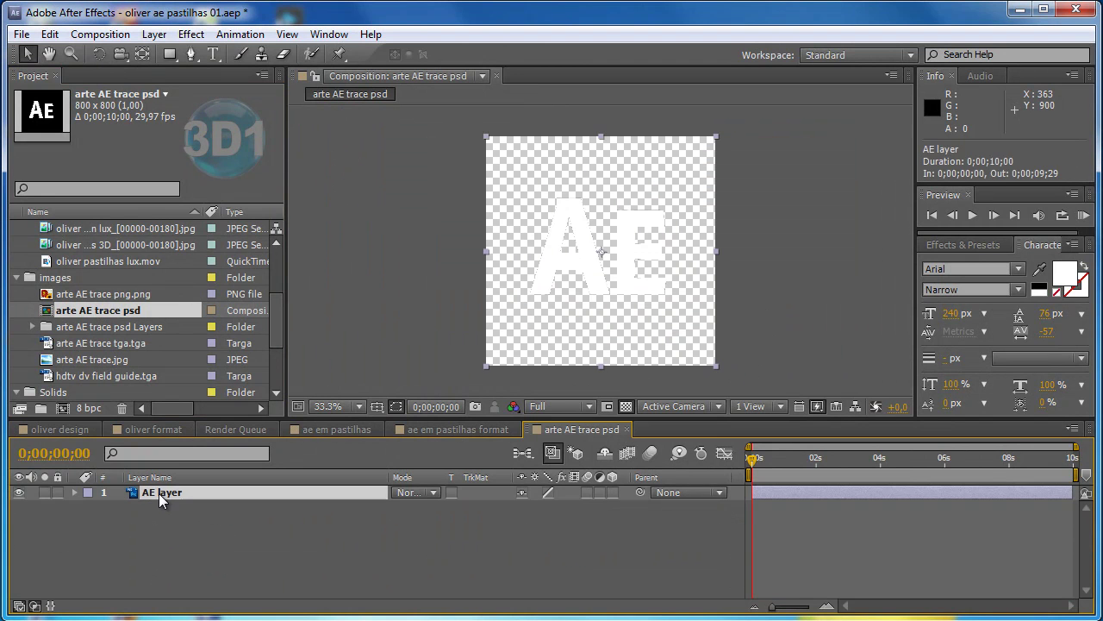
click(628, 430)
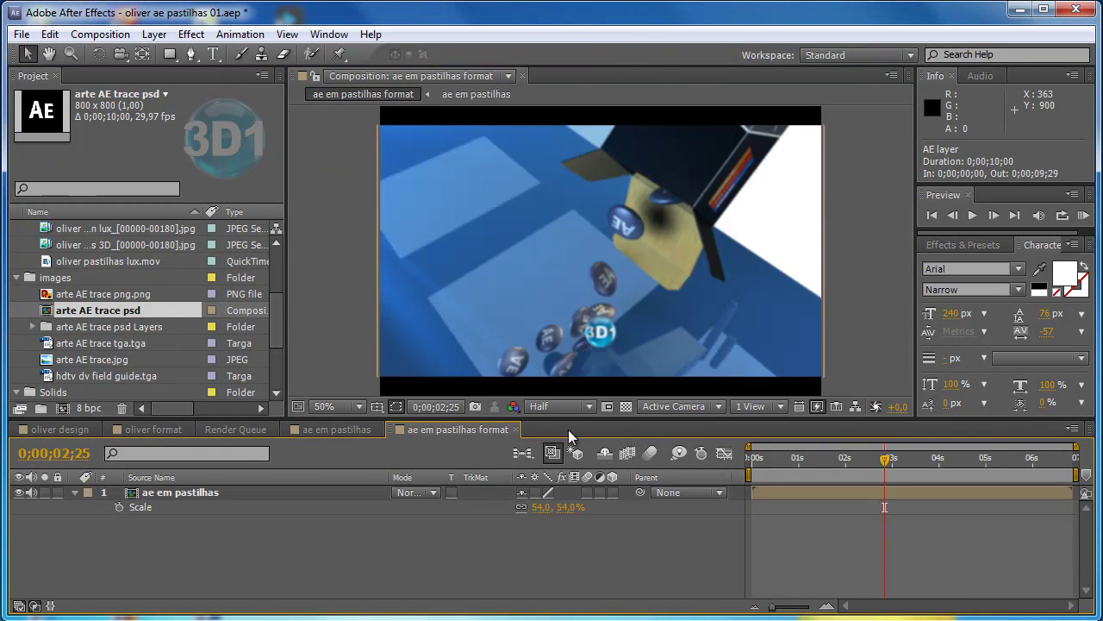
- Expand the psd Layers folder to view the AE layer footage, then return to oliver design
click(32, 326)
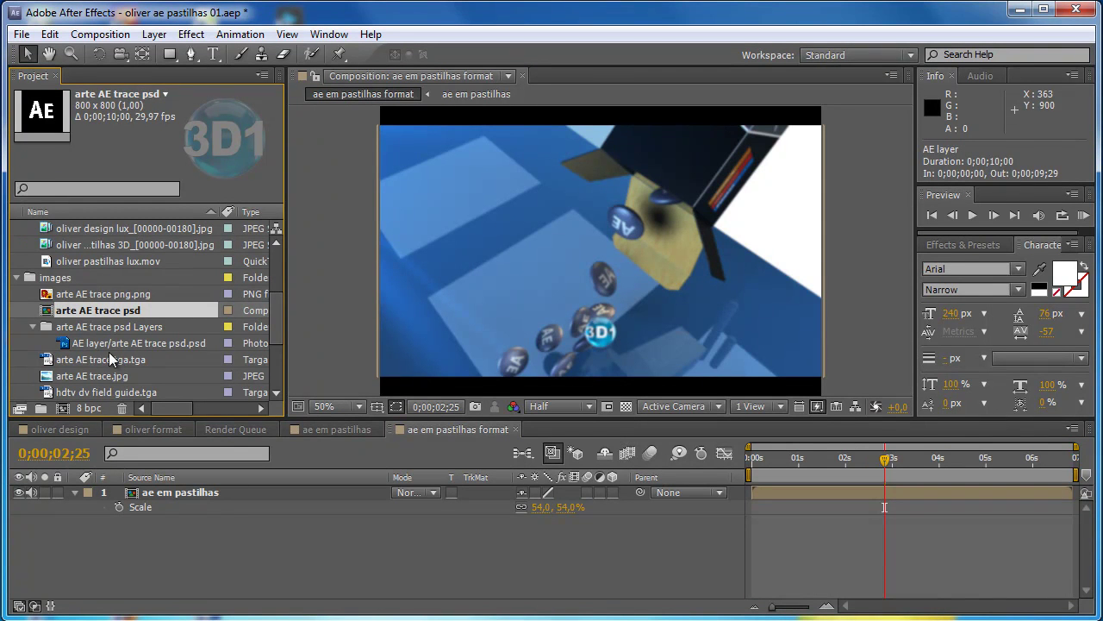
click(109, 344)
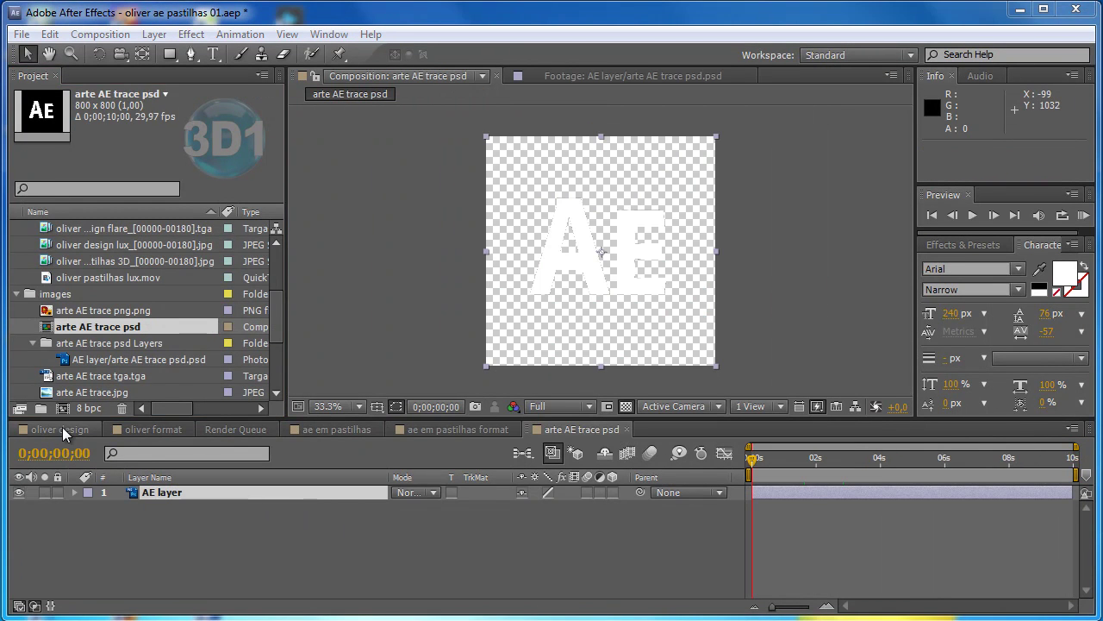
click(62, 427)
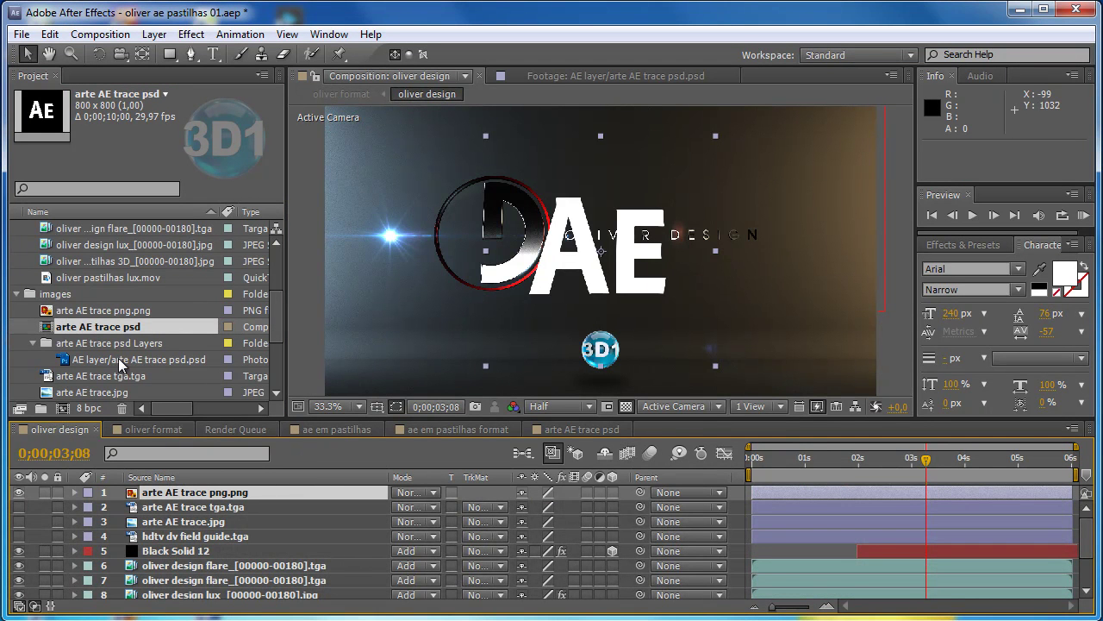
- Add the arte AE trace psd comp and its AE layer footage to oliver design, toggling layer 1's visibility to compare
drag(120, 331, 194, 498)
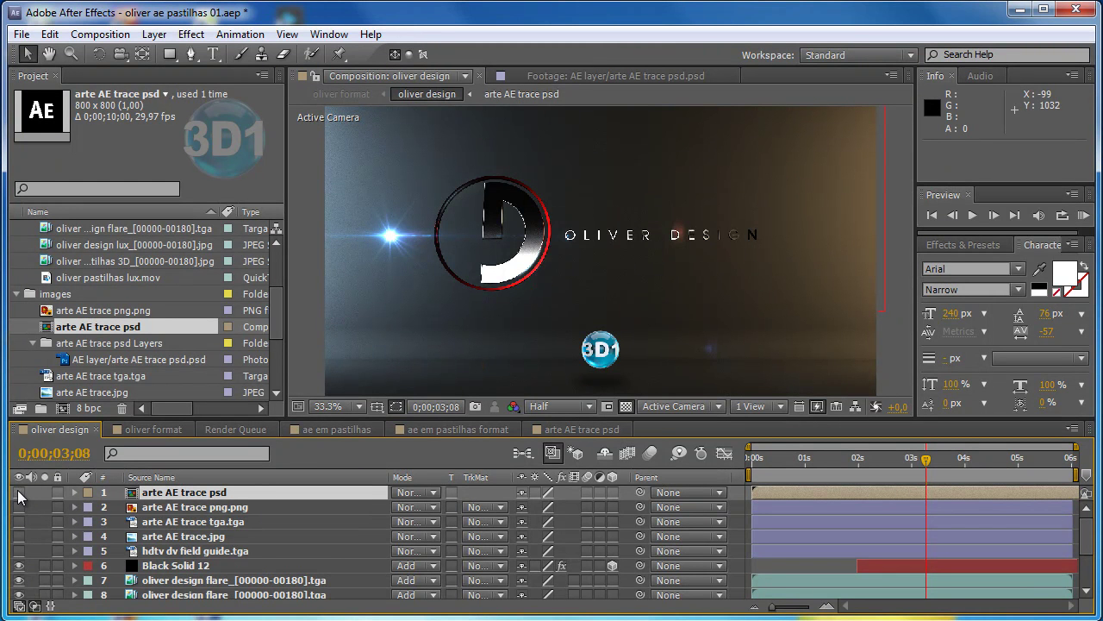
drag(138, 359, 190, 498)
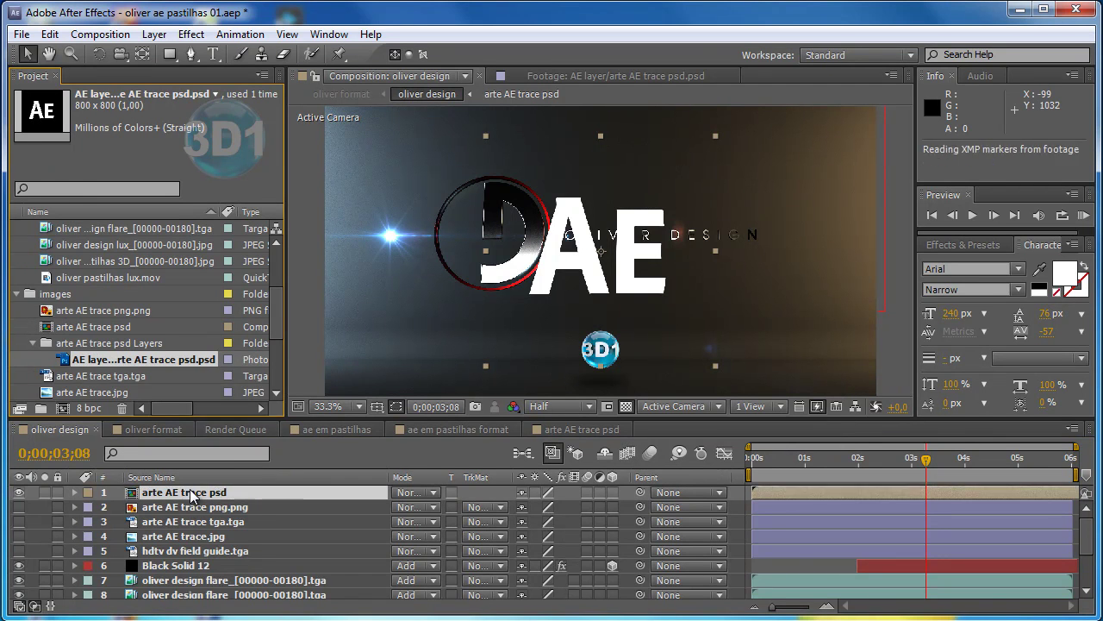
click(19, 492)
click(19, 493)
click(19, 492)
click(19, 492)
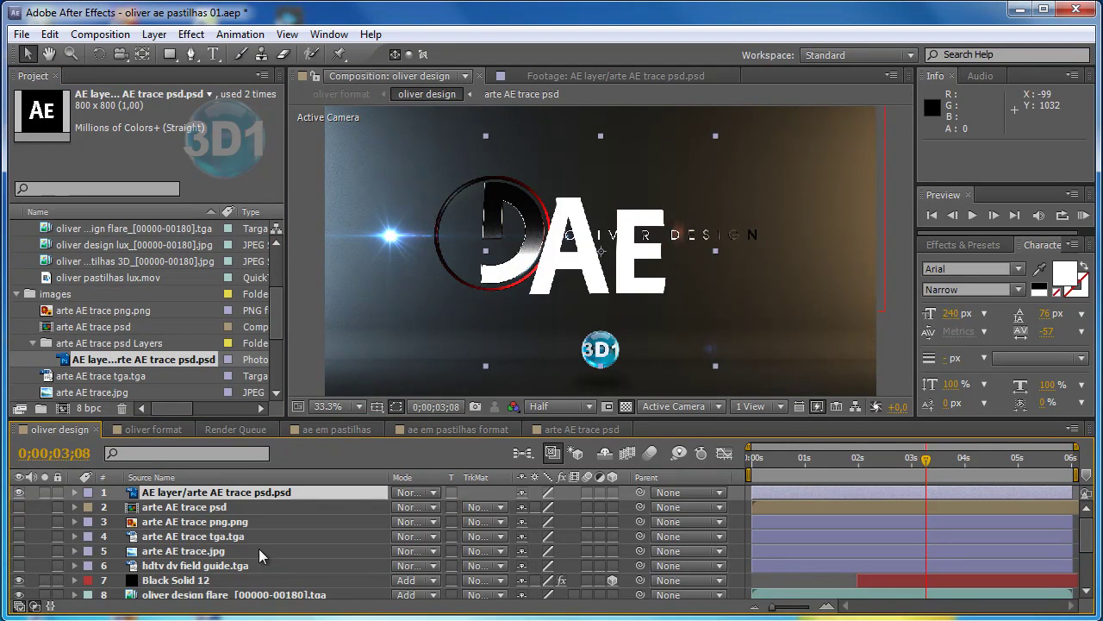